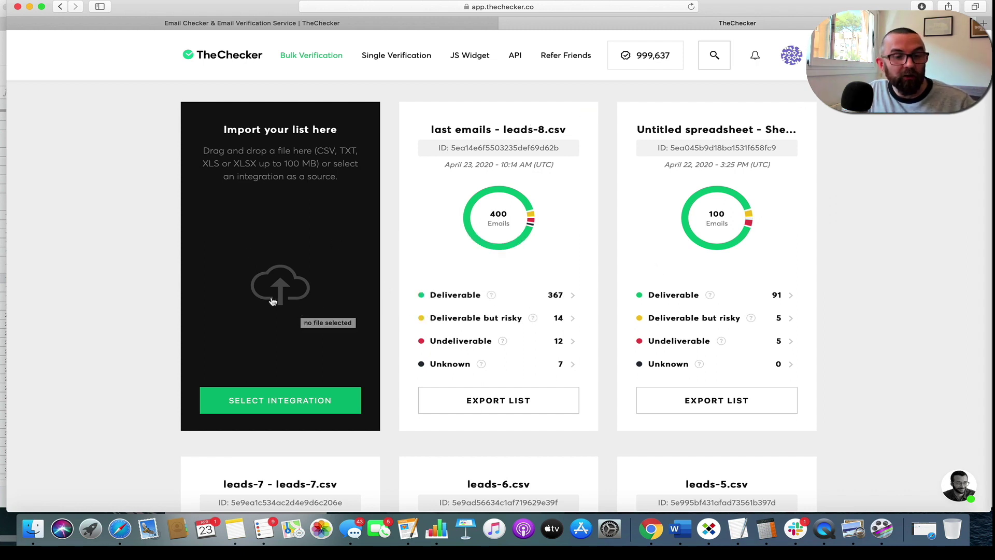
# Upload 'last emails - leads-8-2.csv' from the Downloads folder on the computer.
pyautogui.click(284, 406)
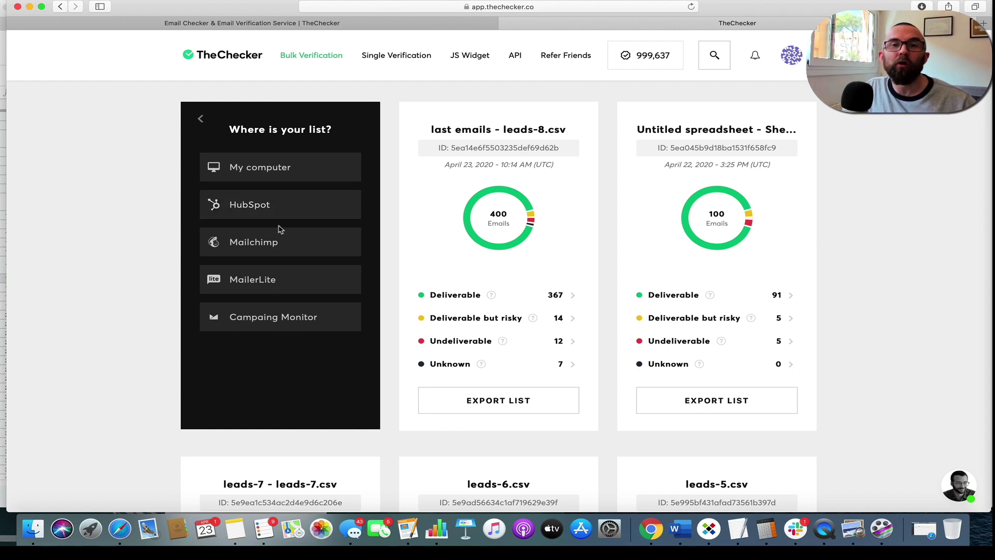
pyautogui.click(201, 120)
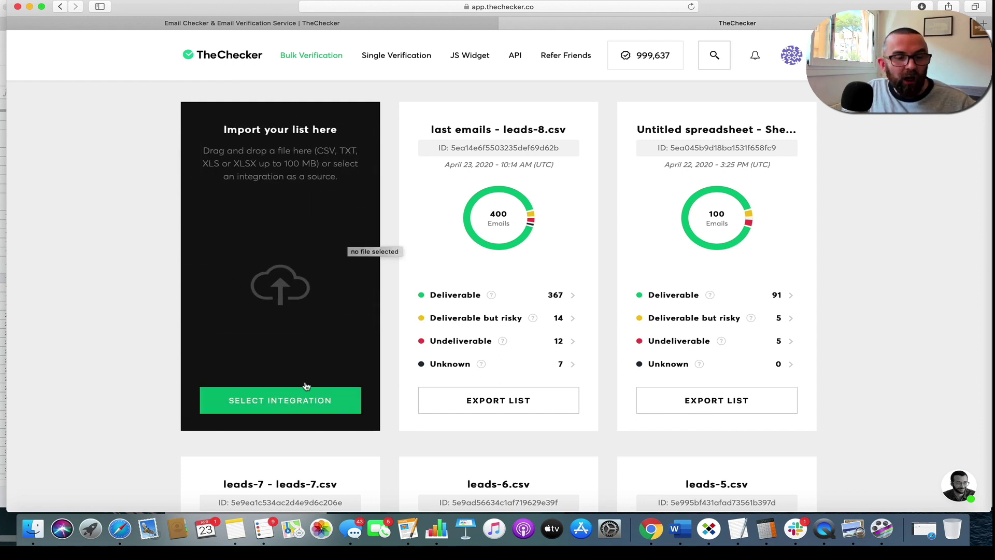
pyautogui.click(288, 399)
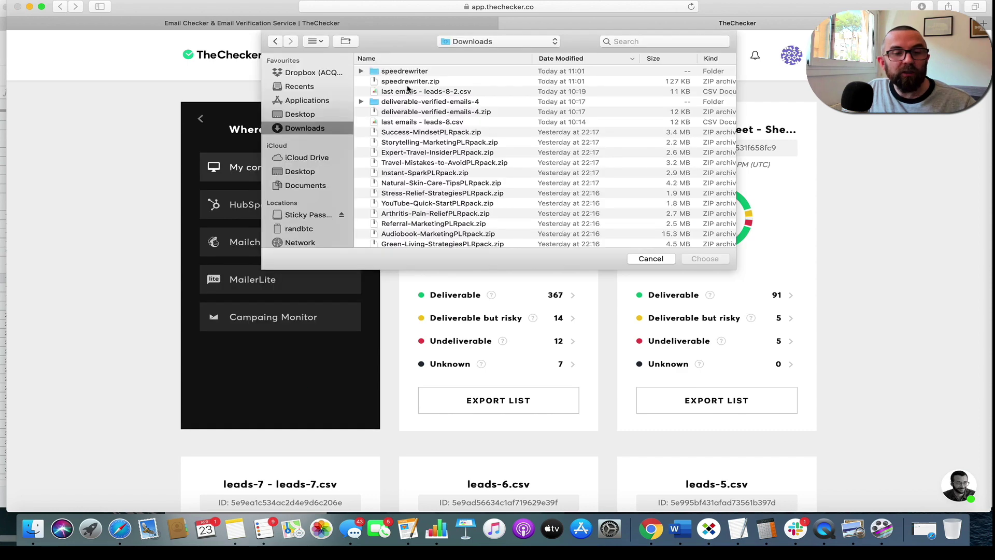
pyautogui.click(407, 86)
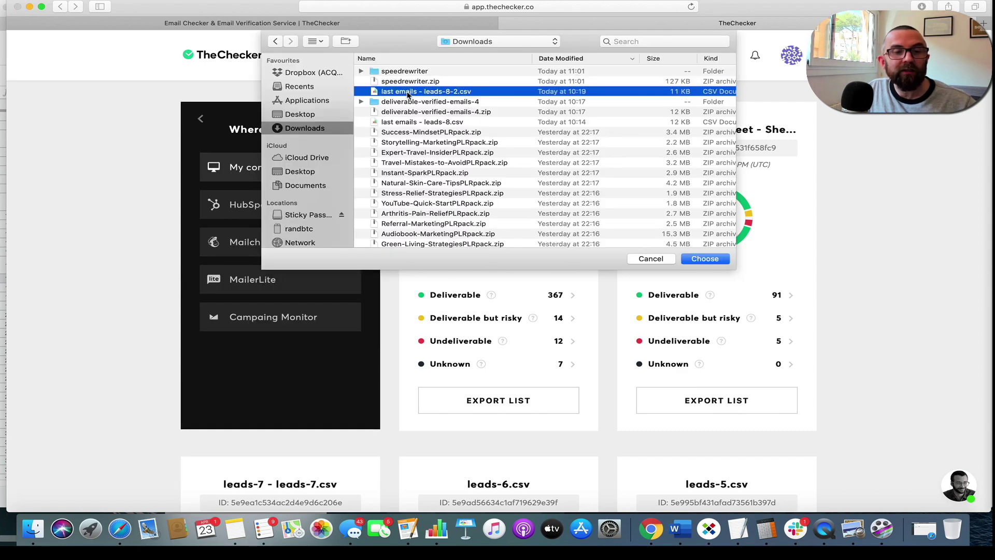
pyautogui.doubleClick(407, 92)
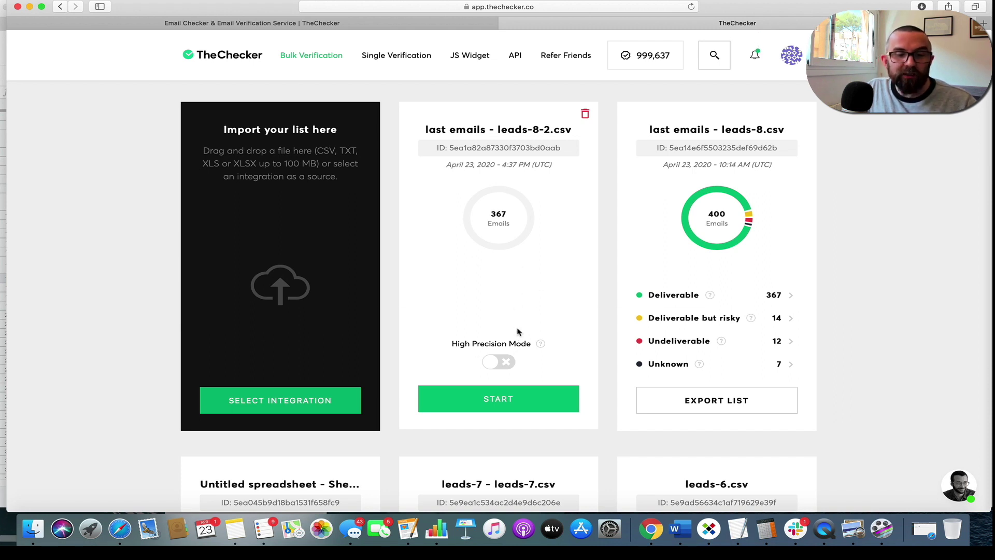
# Turn on High Precision Mode for the uploaded list, then request its deletion.
pyautogui.moveTo(541, 344)
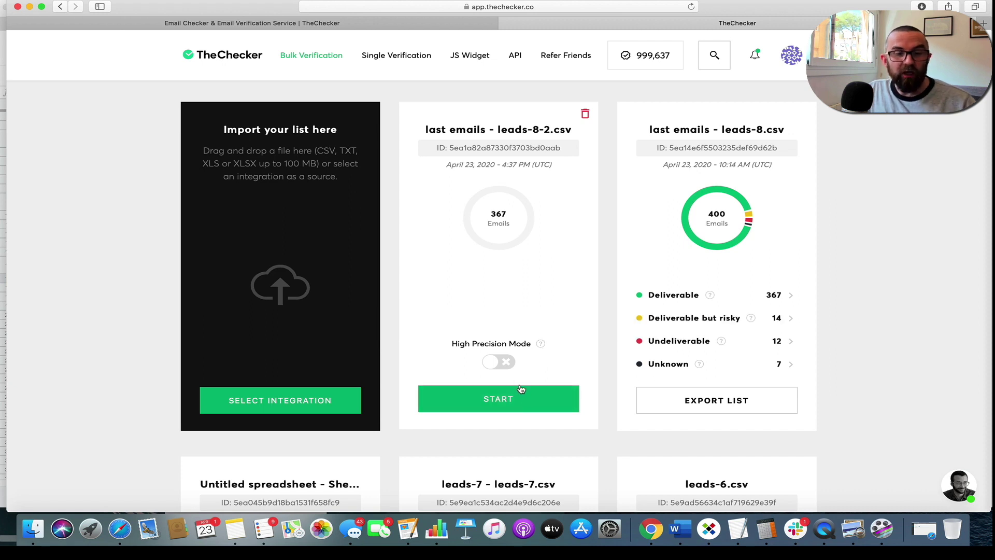
pyautogui.click(491, 364)
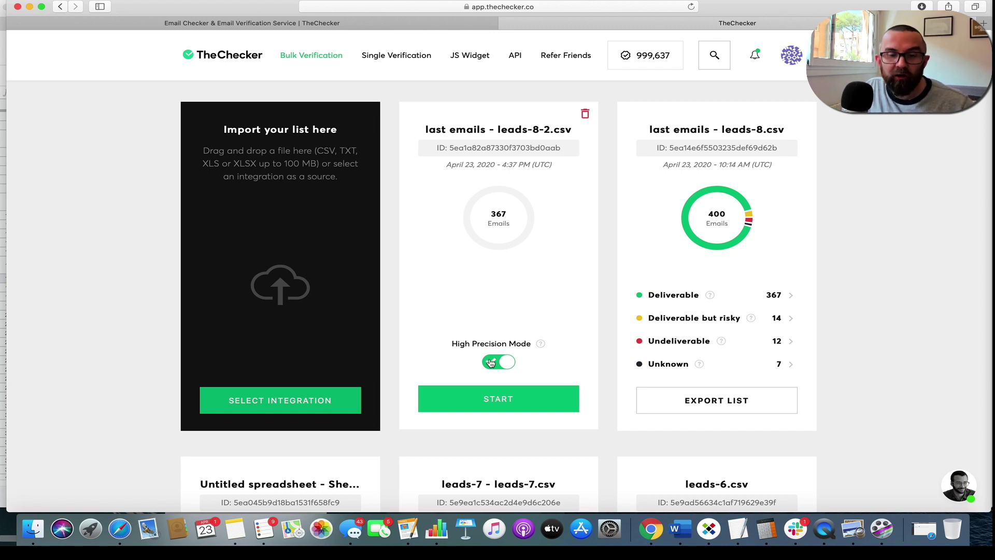
pyautogui.click(584, 114)
# Confirm deleting leads-8-2, then read each result category's help explanation for leads-8.csv.
pyautogui.click(460, 331)
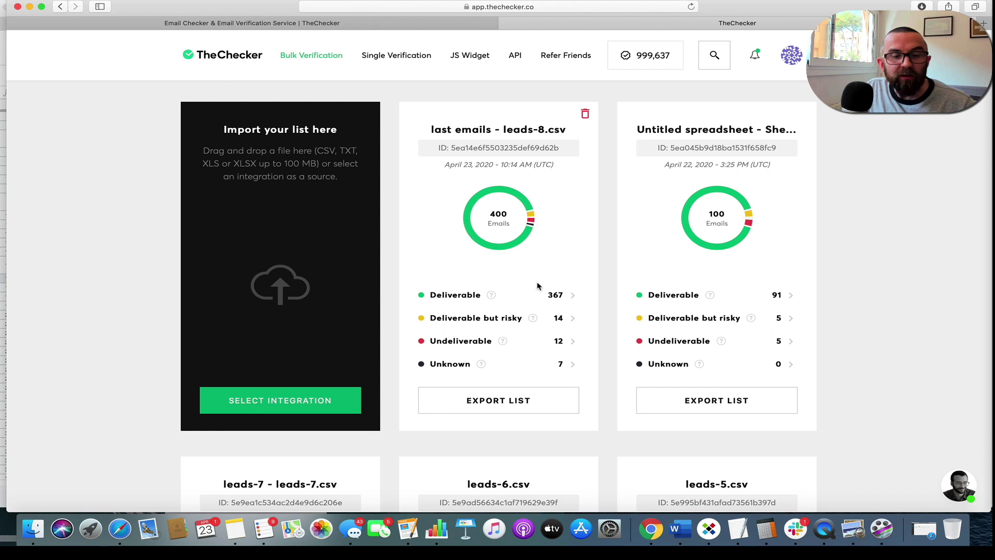
pyautogui.moveTo(550, 299)
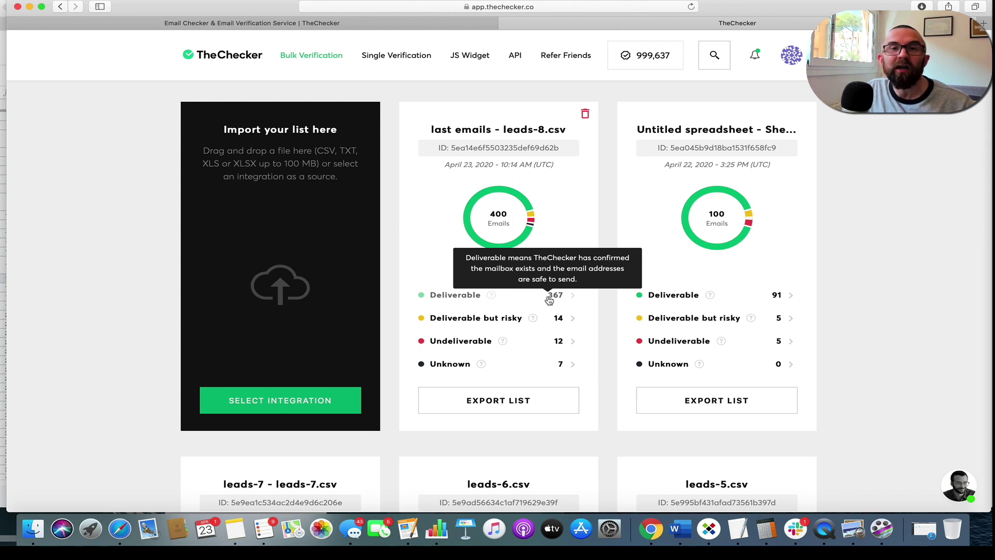
pyautogui.moveTo(536, 319)
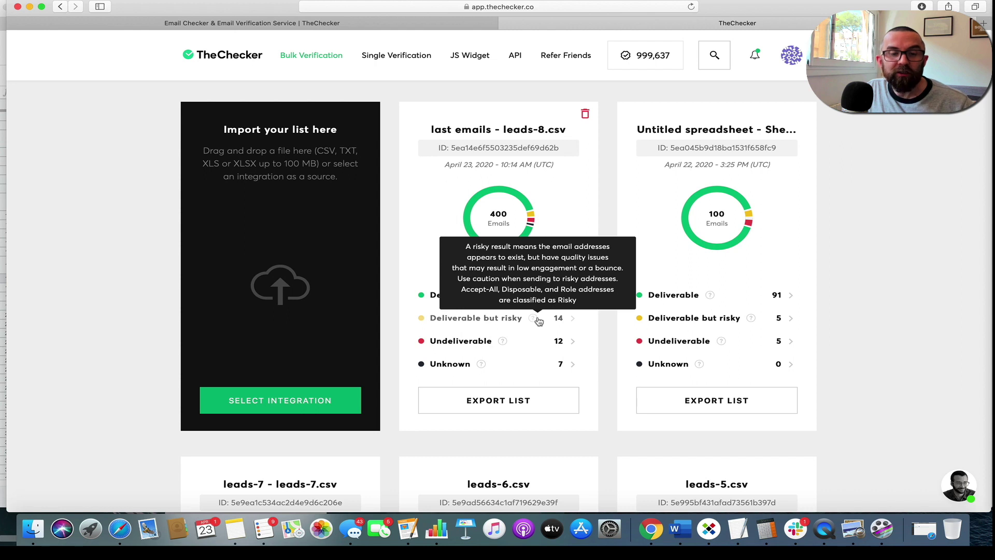
pyautogui.moveTo(502, 343)
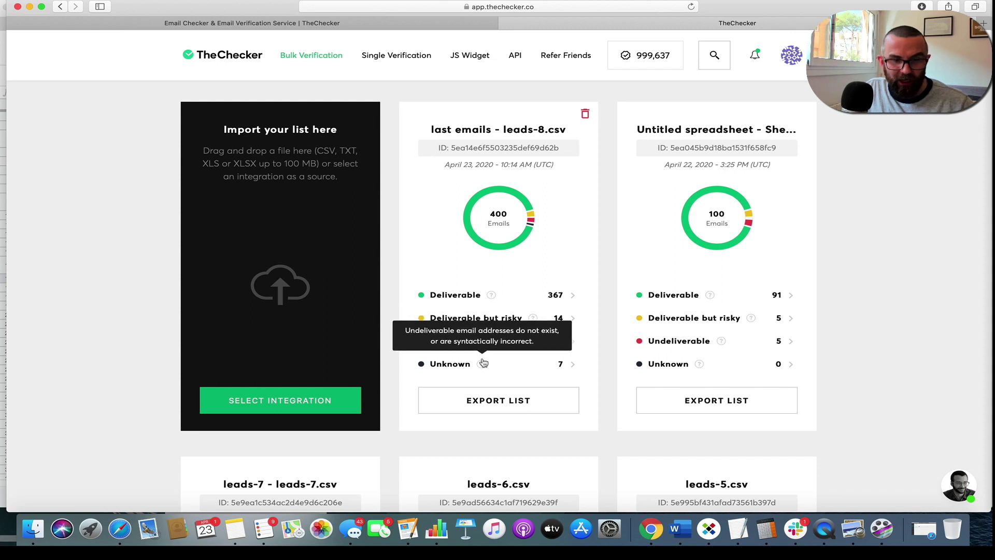
pyautogui.moveTo(480, 366)
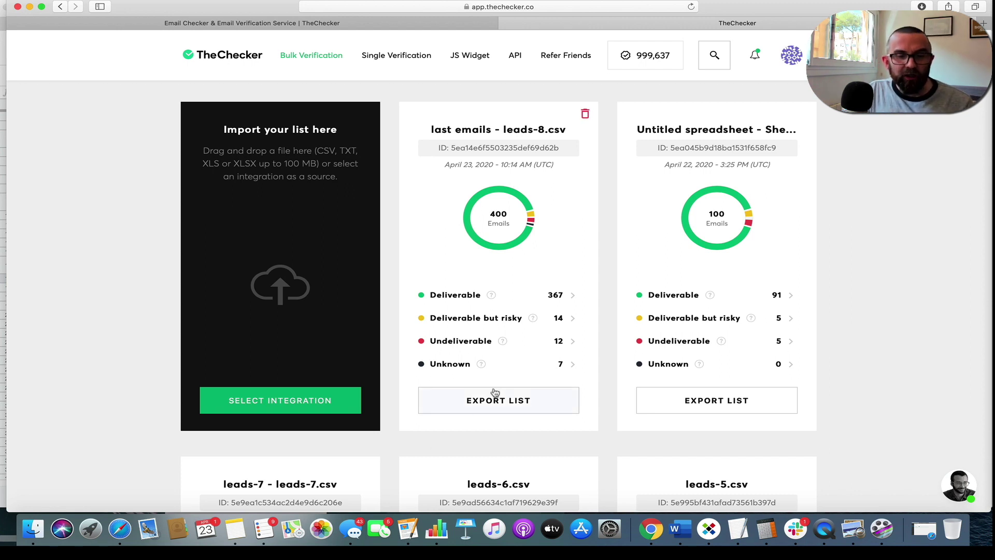
pyautogui.click(497, 404)
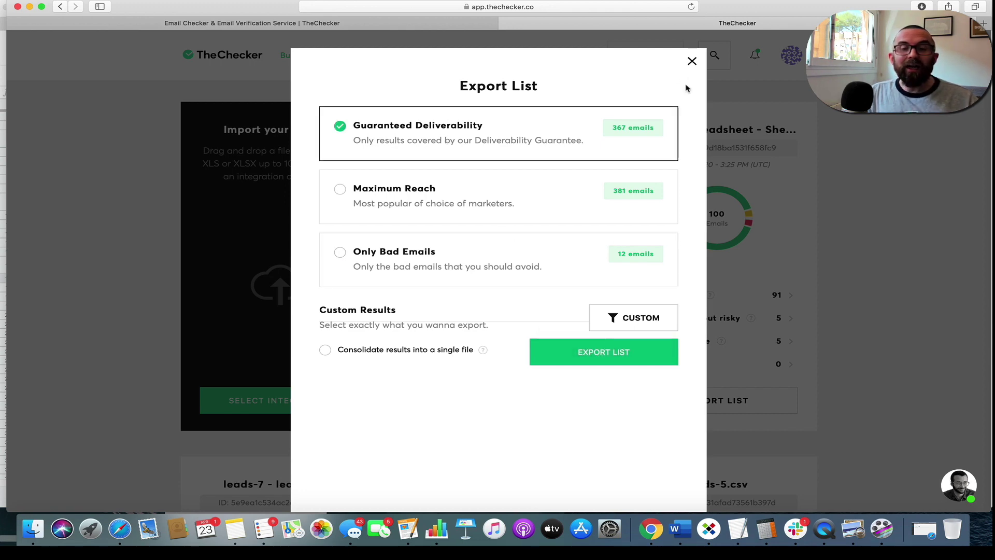
pyautogui.click(693, 61)
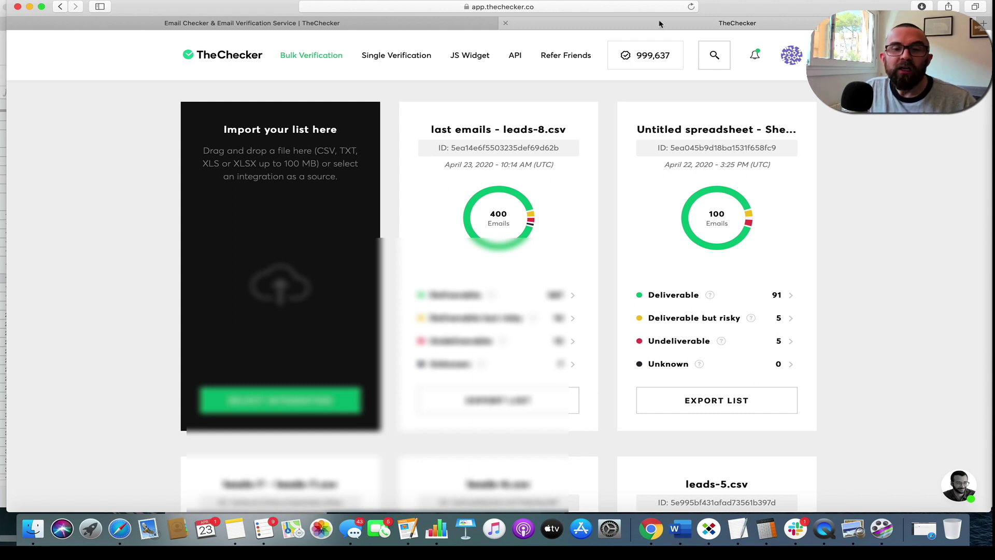
# Enter an email address on the single email check page.
pyautogui.click(396, 56)
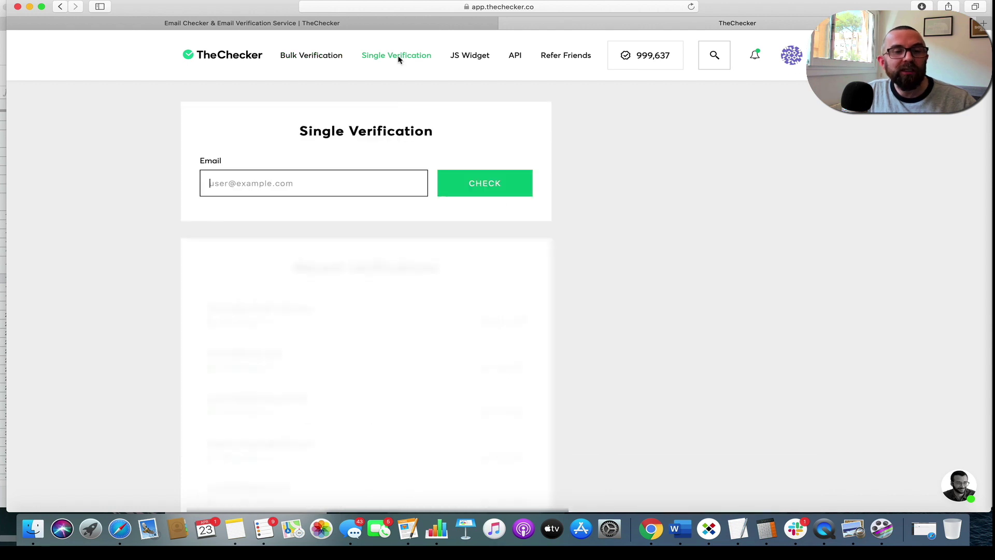
pyautogui.click(319, 177)
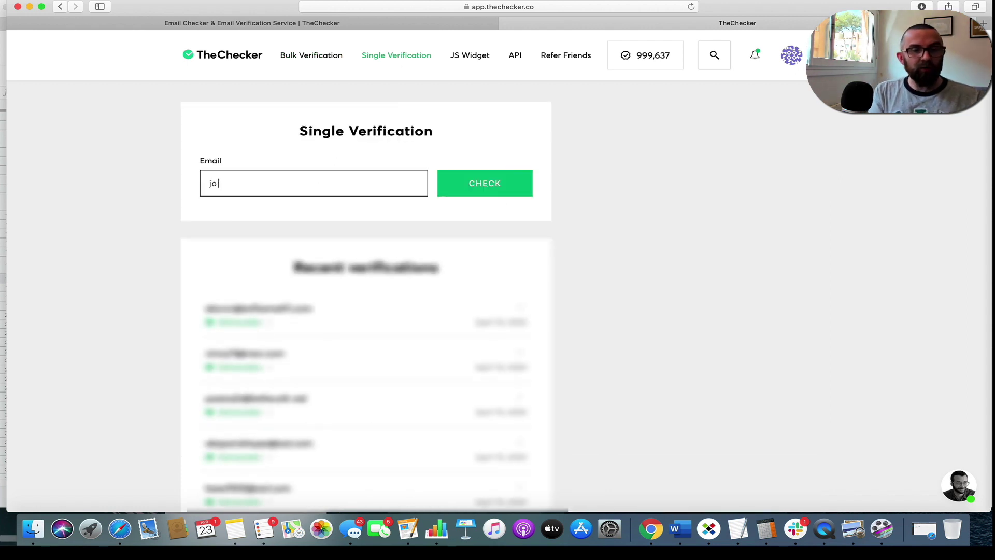
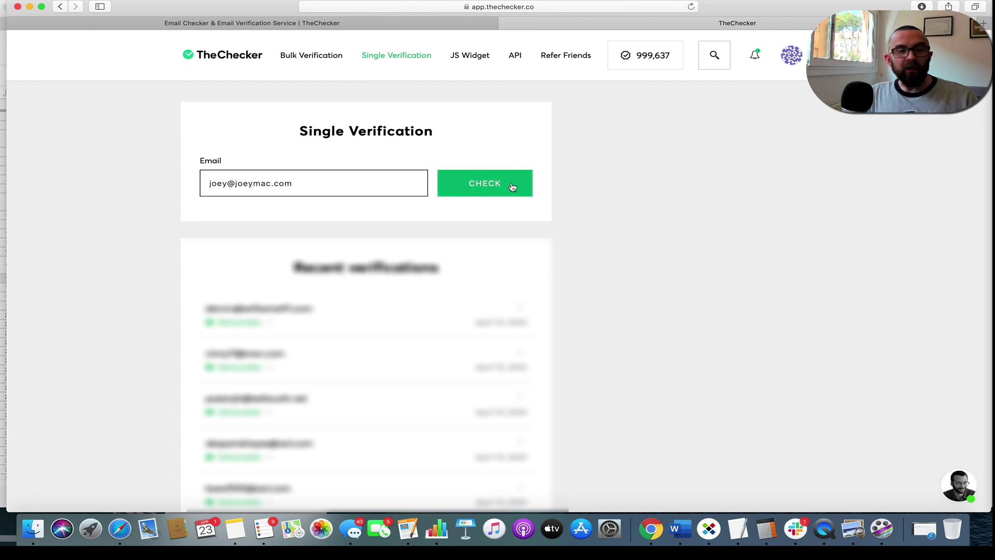
# Verify the address, get an Undeliverable result for an invalid domain, then go to JS Widget.
pyautogui.click(508, 186)
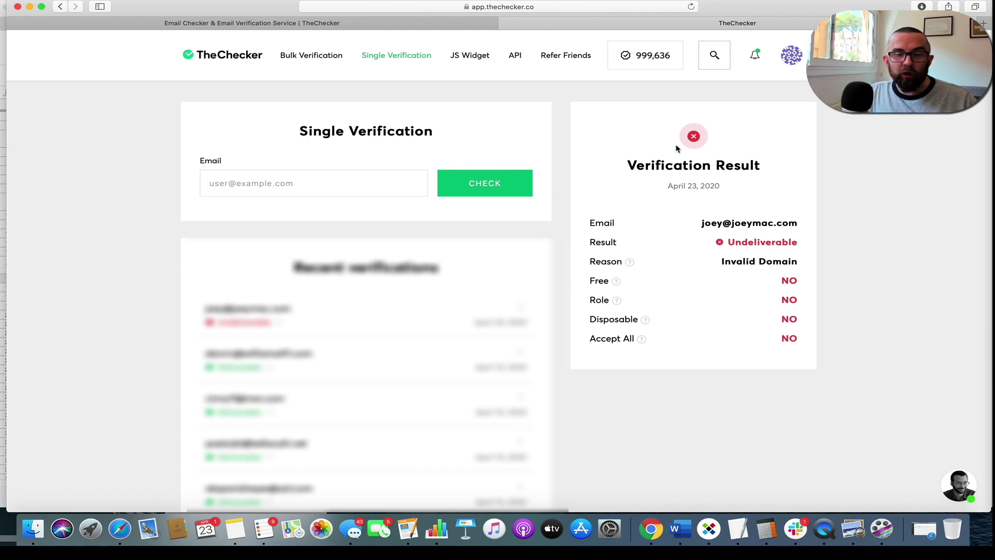
pyautogui.moveTo(720, 239)
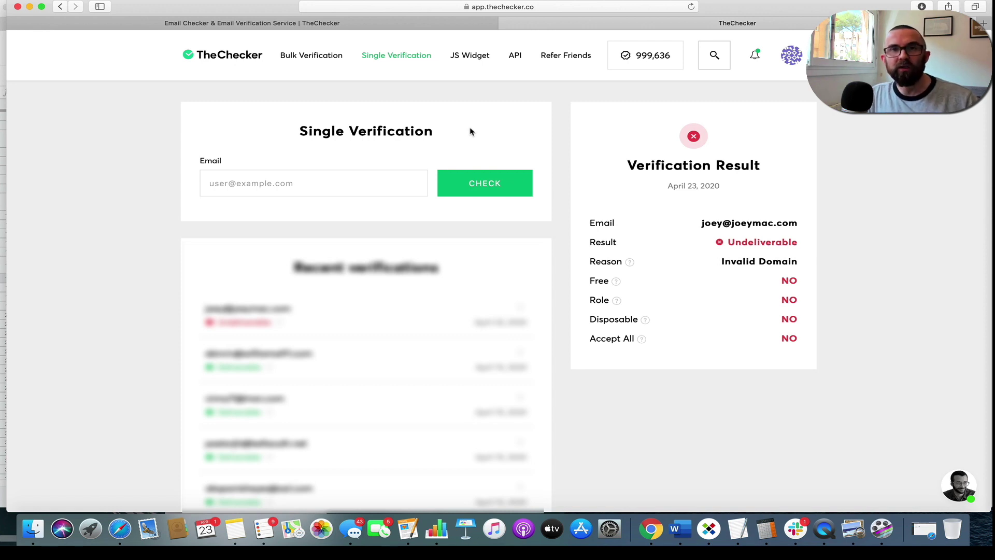
pyautogui.click(469, 62)
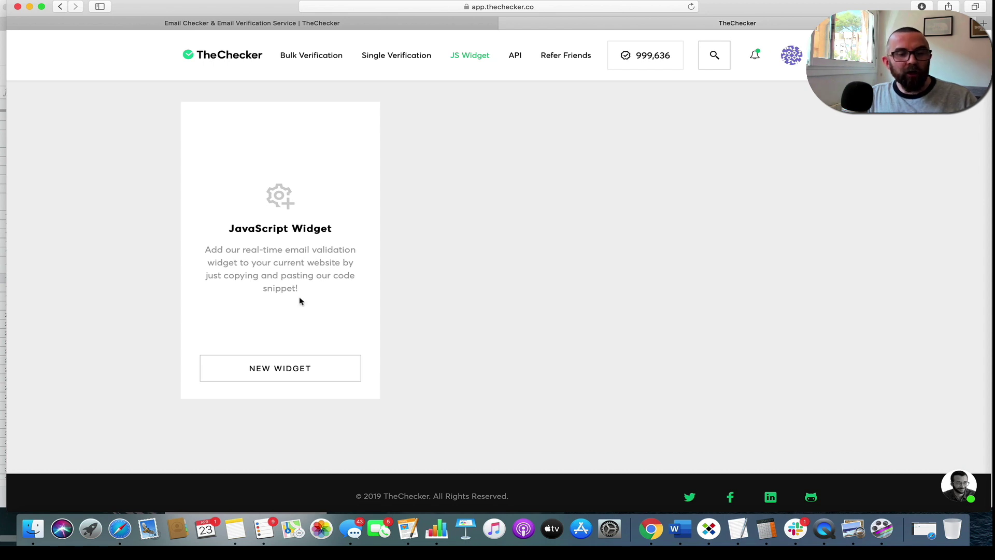
# Start a new widget named 'signup' for the website domain mydomin.com.
pyautogui.click(279, 367)
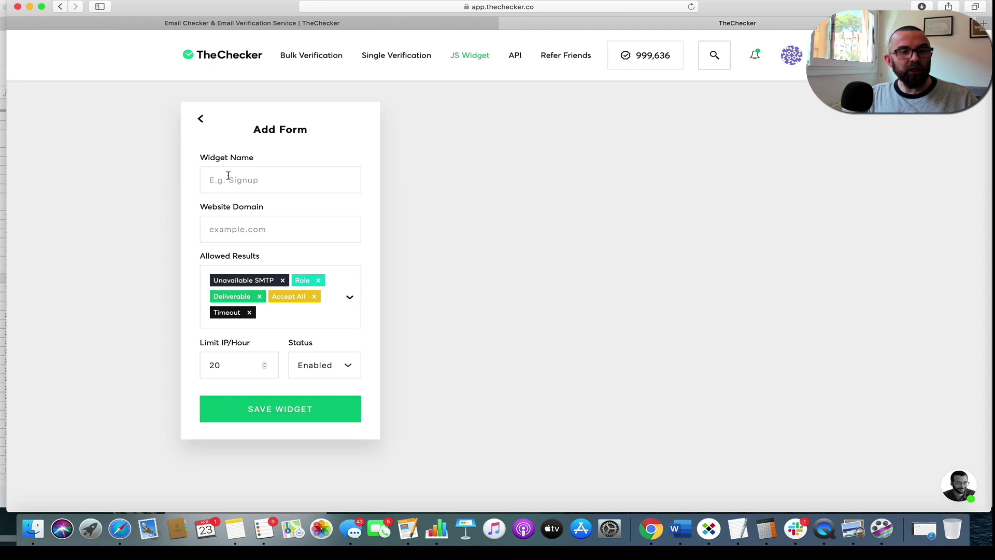
pyautogui.click(228, 176)
pyautogui.write('signiup')
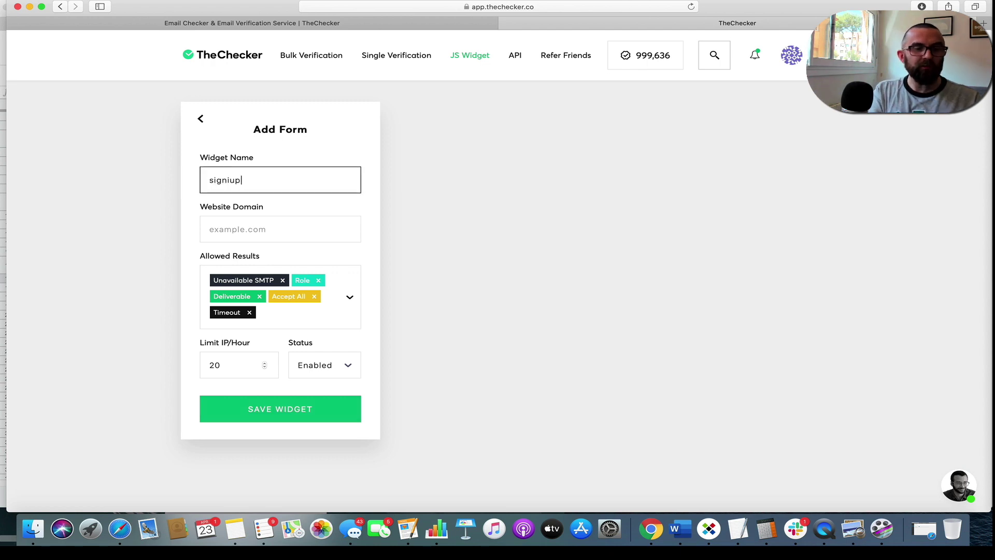
pyautogui.press('BackSpace')
pyautogui.press('BackSpace')
pyautogui.press('BackSpace')
pyautogui.write('up')
pyautogui.press('Tab')
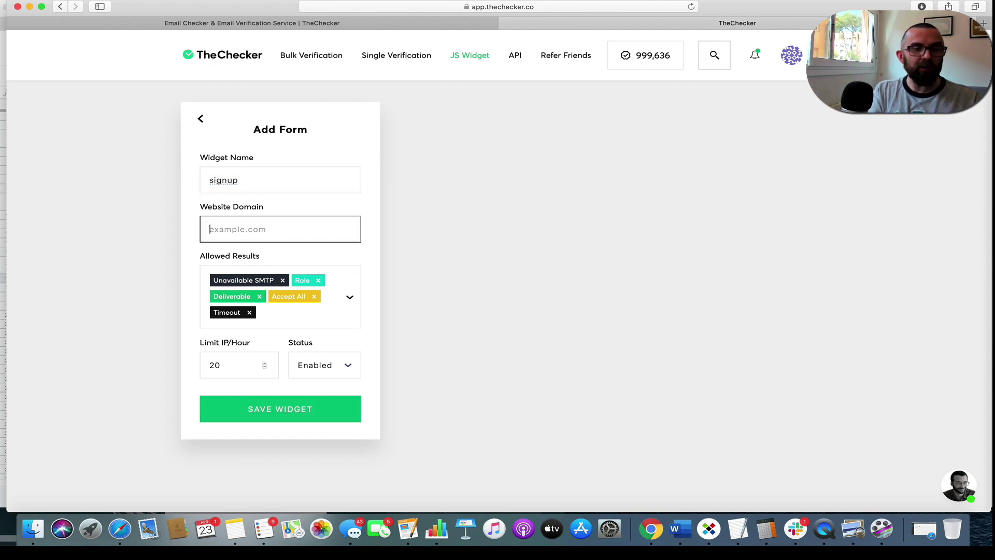
pyautogui.write('mydomina.c')
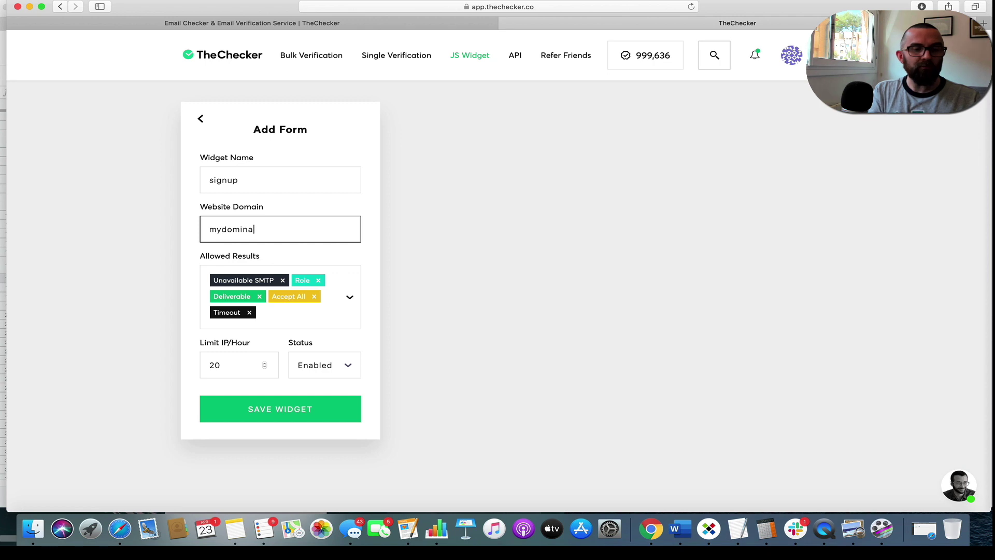
pyautogui.press('BackSpace')
pyautogui.press('BackSpace')
pyautogui.press('BackSpace')
pyautogui.write('.com')
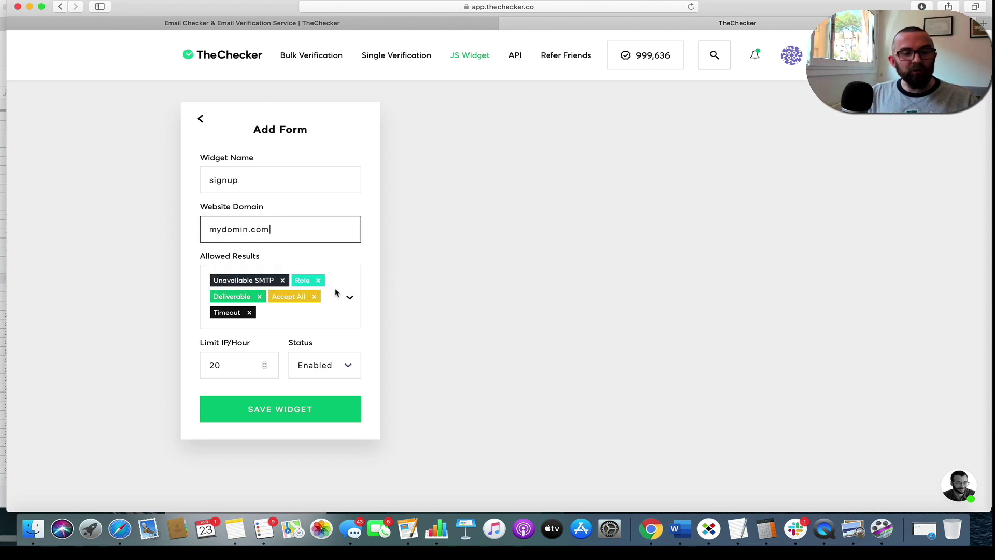
# Keep only Deliverable in Allowed Results, save the widget, and show its embed code.
pyautogui.moveTo(284, 288)
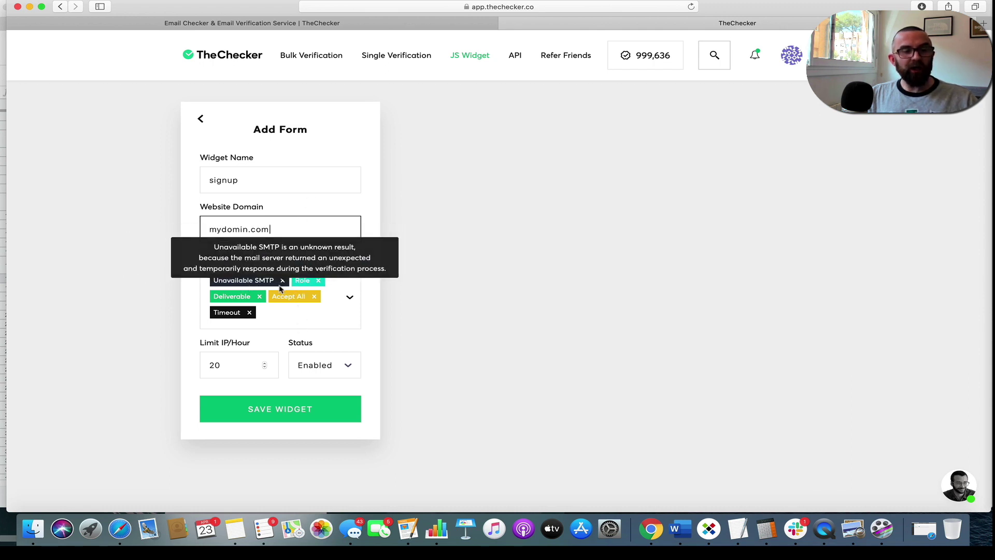
pyautogui.click(282, 279)
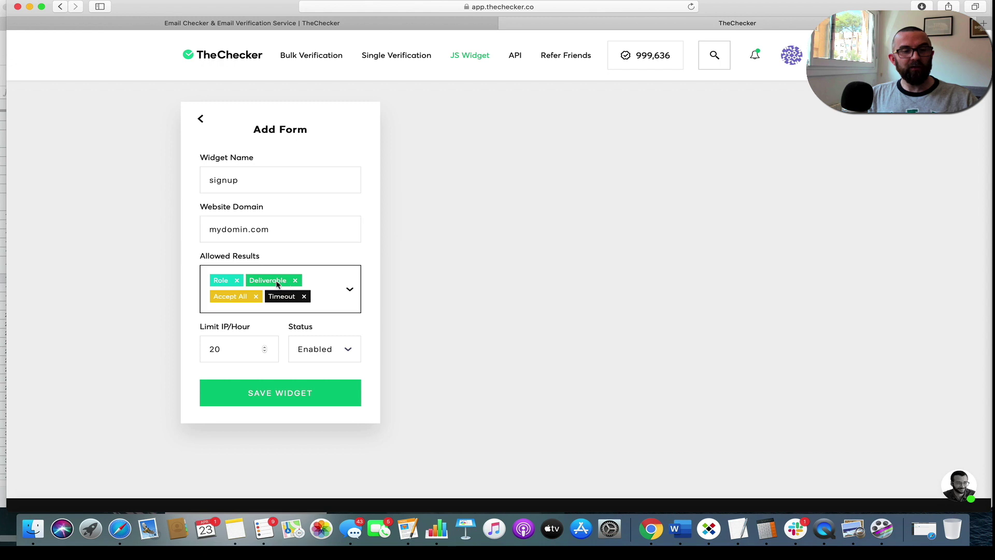
pyautogui.click(236, 280)
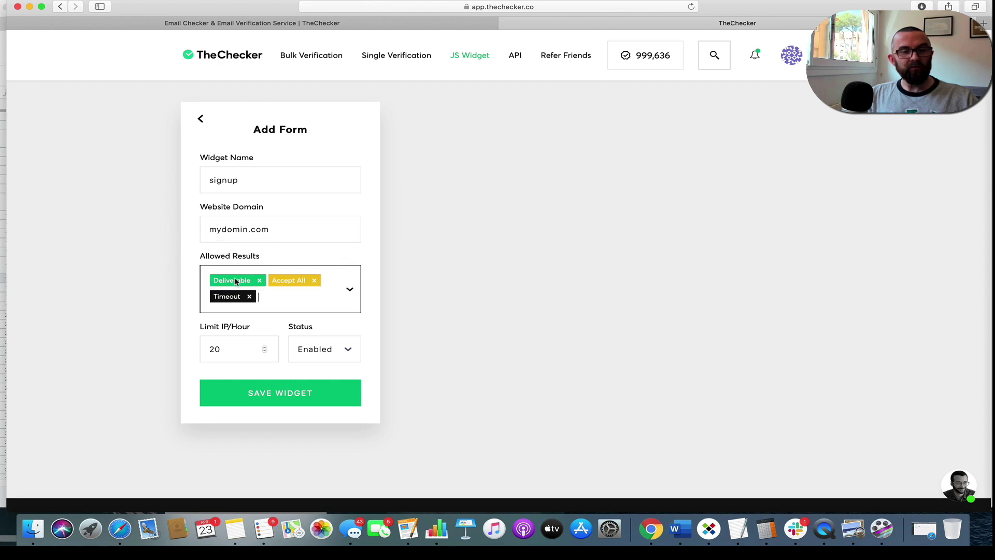
pyautogui.click(314, 280)
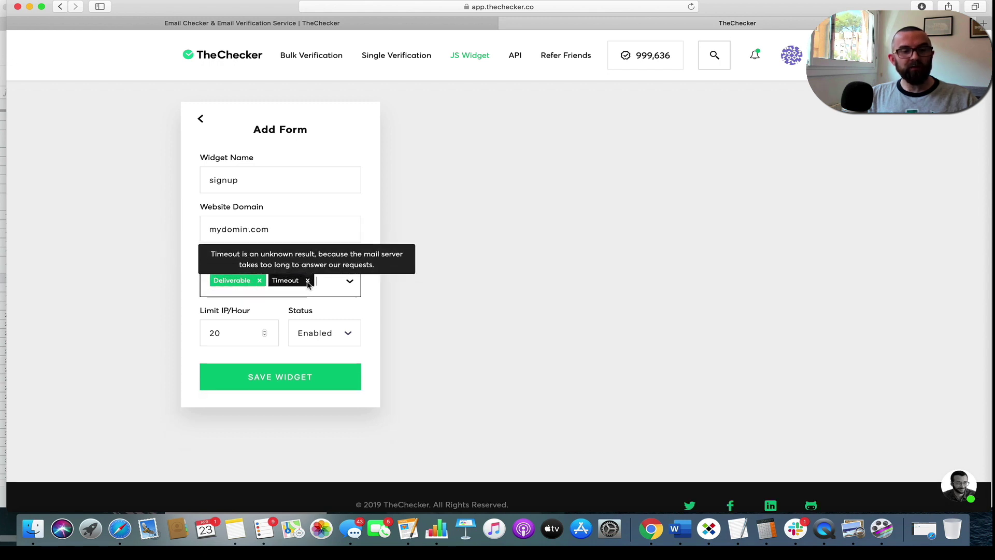
pyautogui.click(308, 281)
pyautogui.click(350, 282)
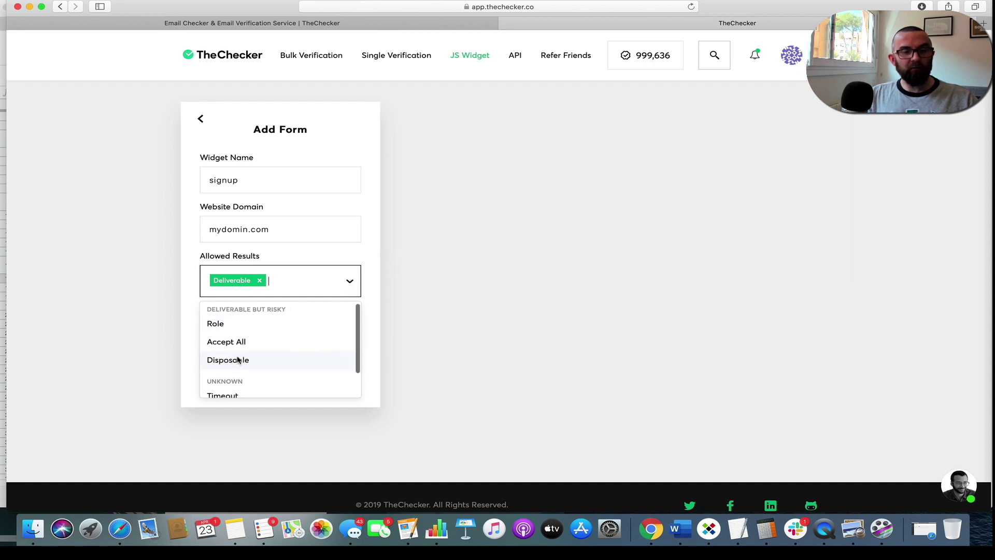
pyautogui.scroll(-2, 266, 356)
pyautogui.click(469, 309)
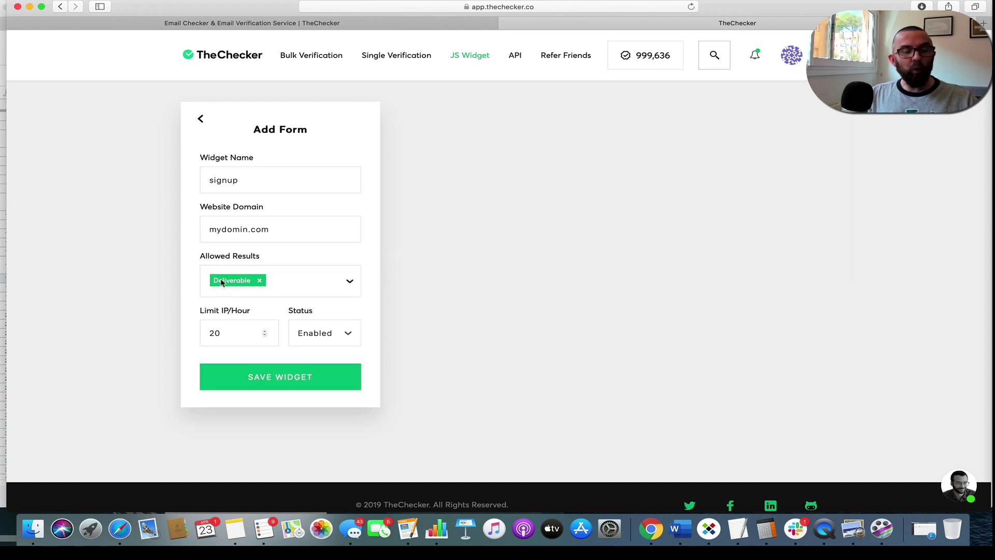
pyautogui.click(281, 384)
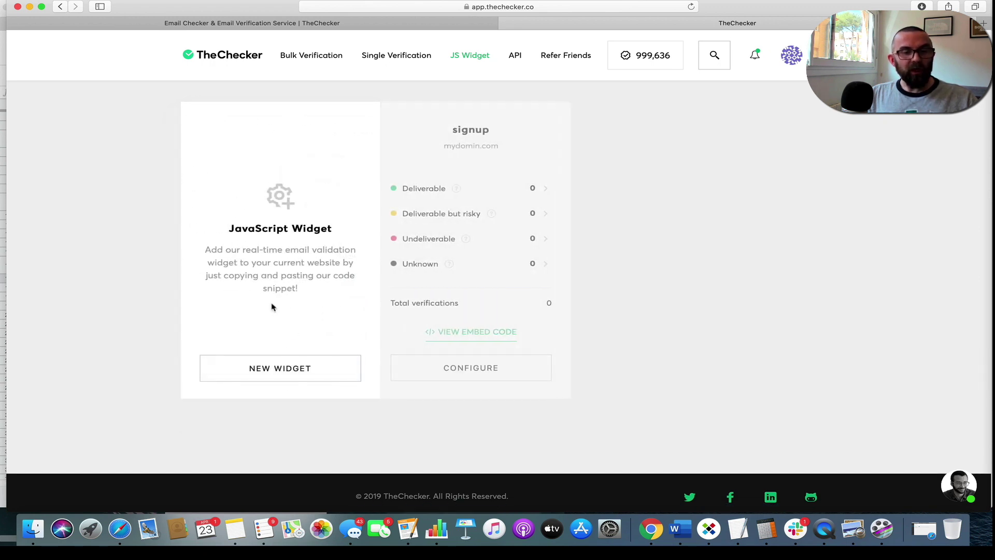
pyautogui.click(508, 332)
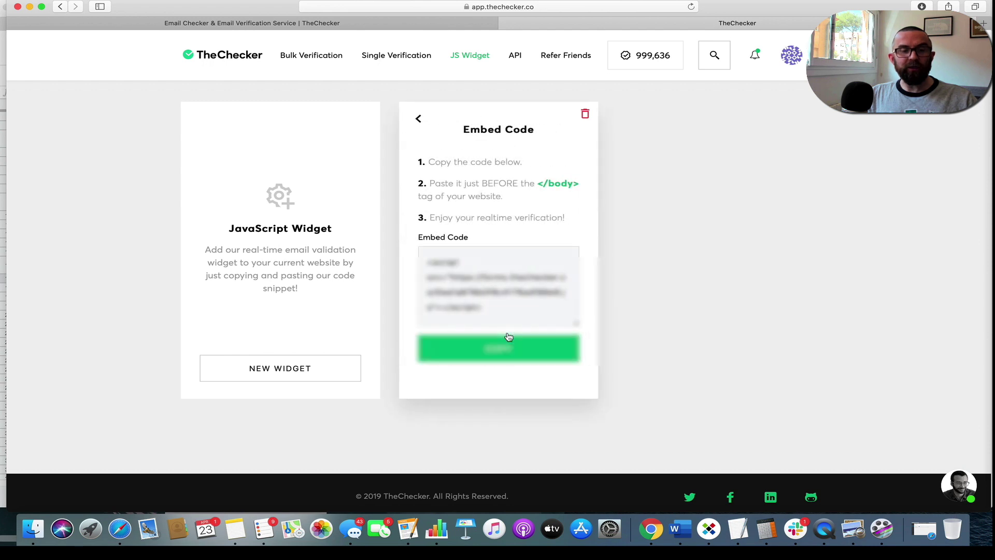